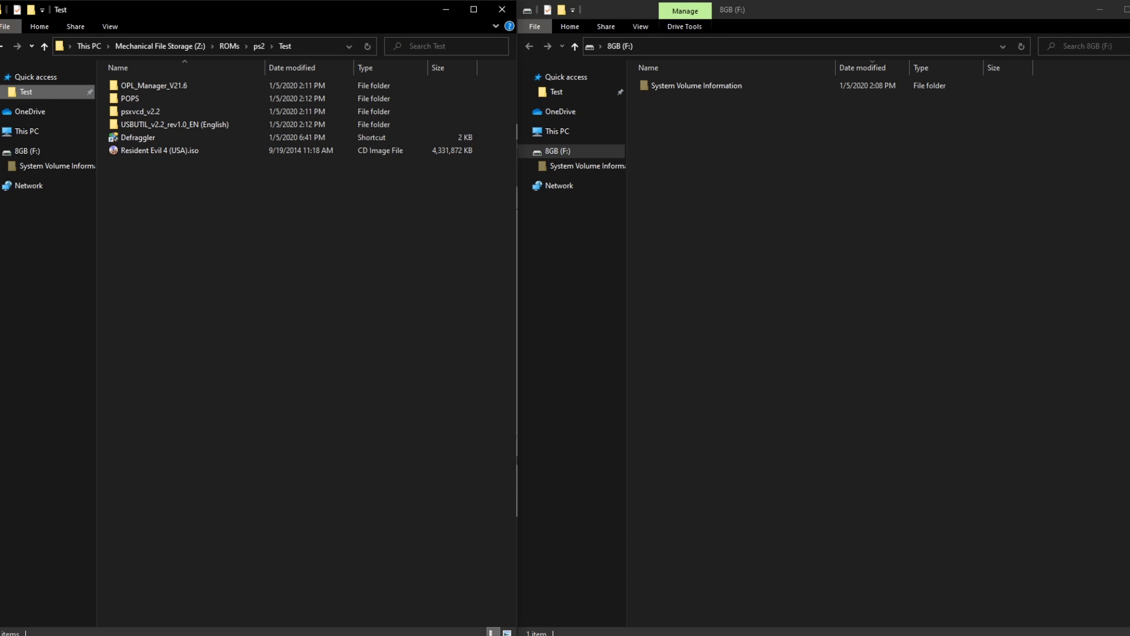
pyautogui.click(192, 151)
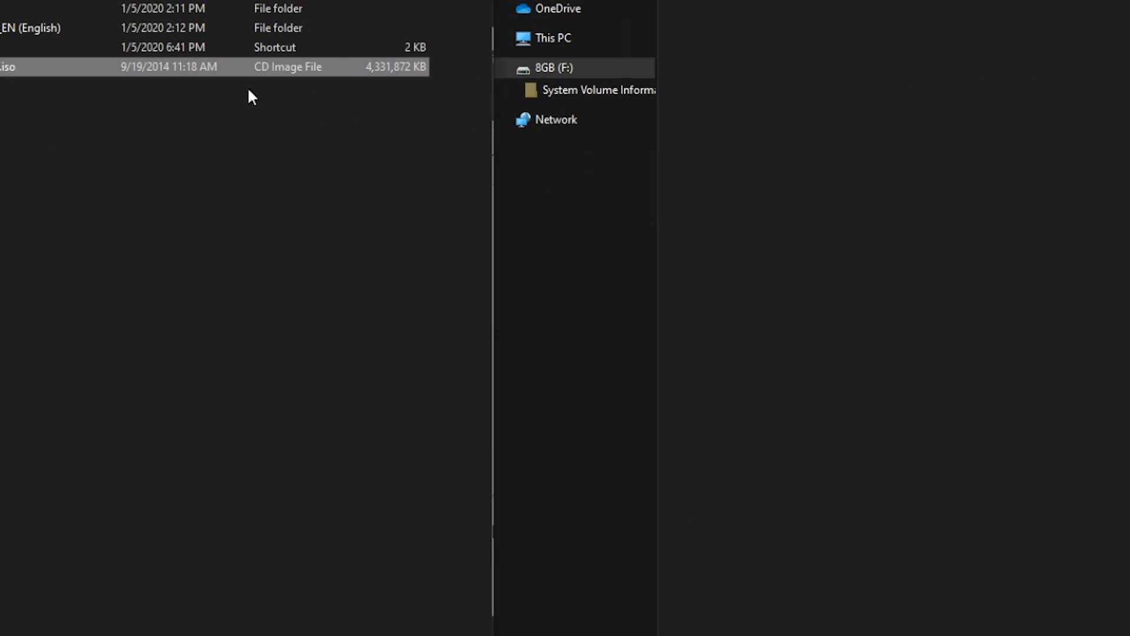
pyautogui.moveTo(86, 67); pyautogui.dragTo(553, 68)
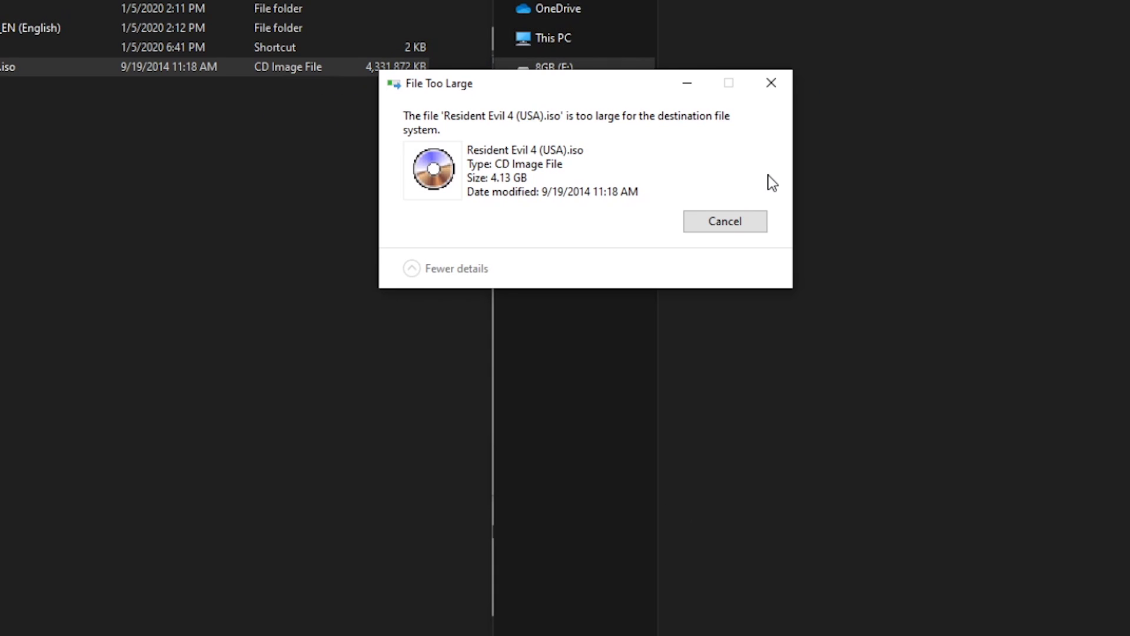
pyautogui.click(772, 83)
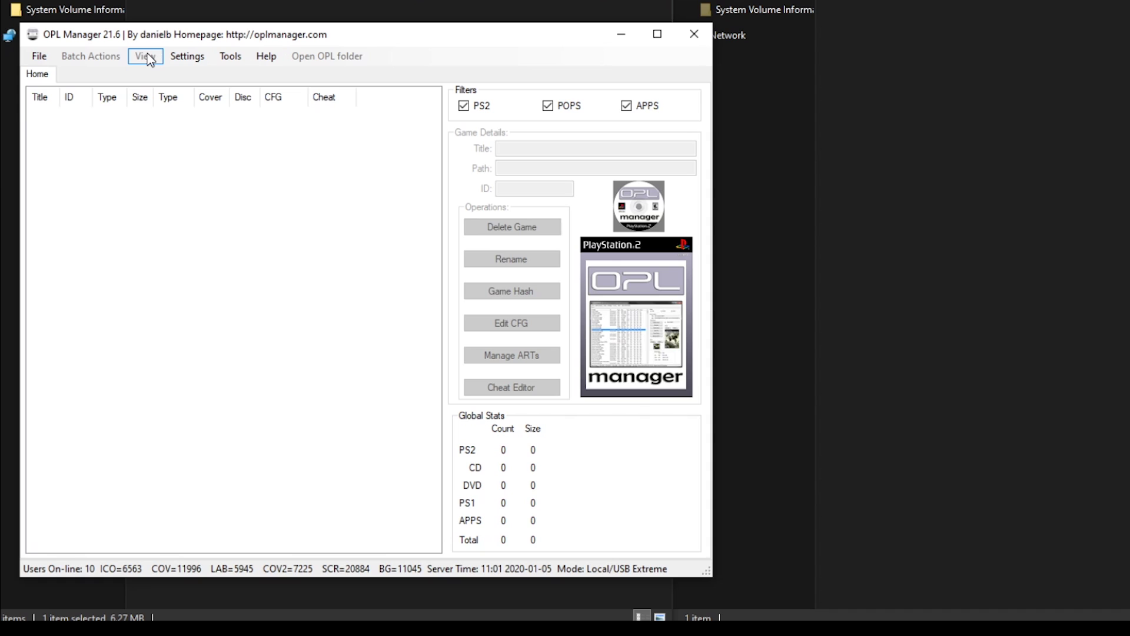
# Step: Set the OPL folder path to F:\ and create its APPS through VMC folders
pyautogui.click(186, 56)
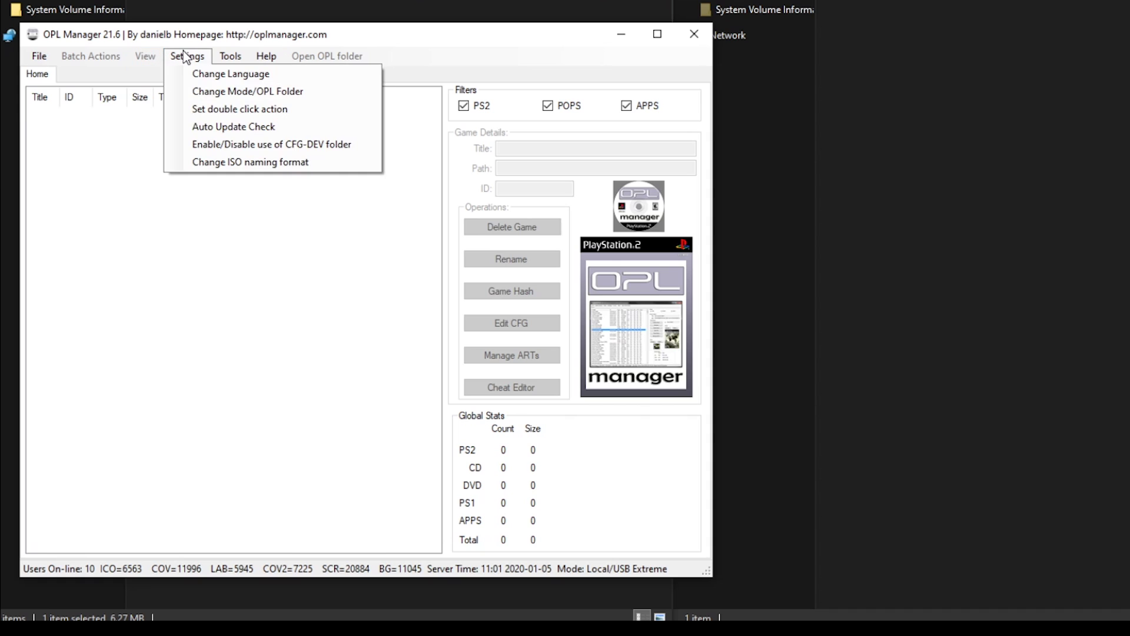
pyautogui.click(184, 57)
pyautogui.click(186, 57)
pyautogui.click(247, 92)
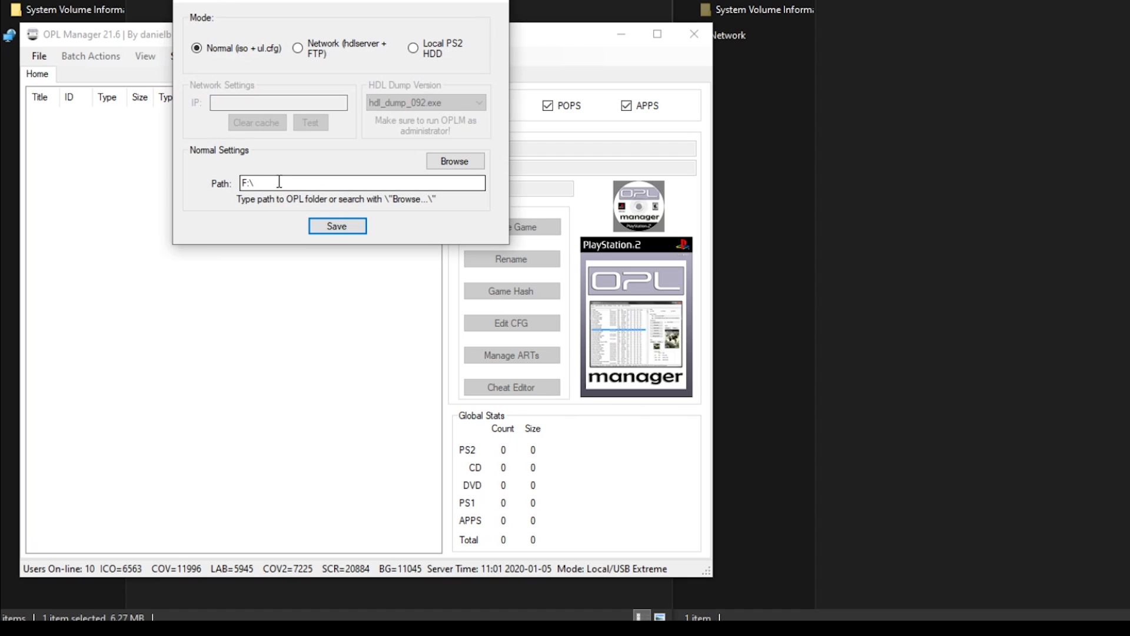
pyautogui.click(326, 230)
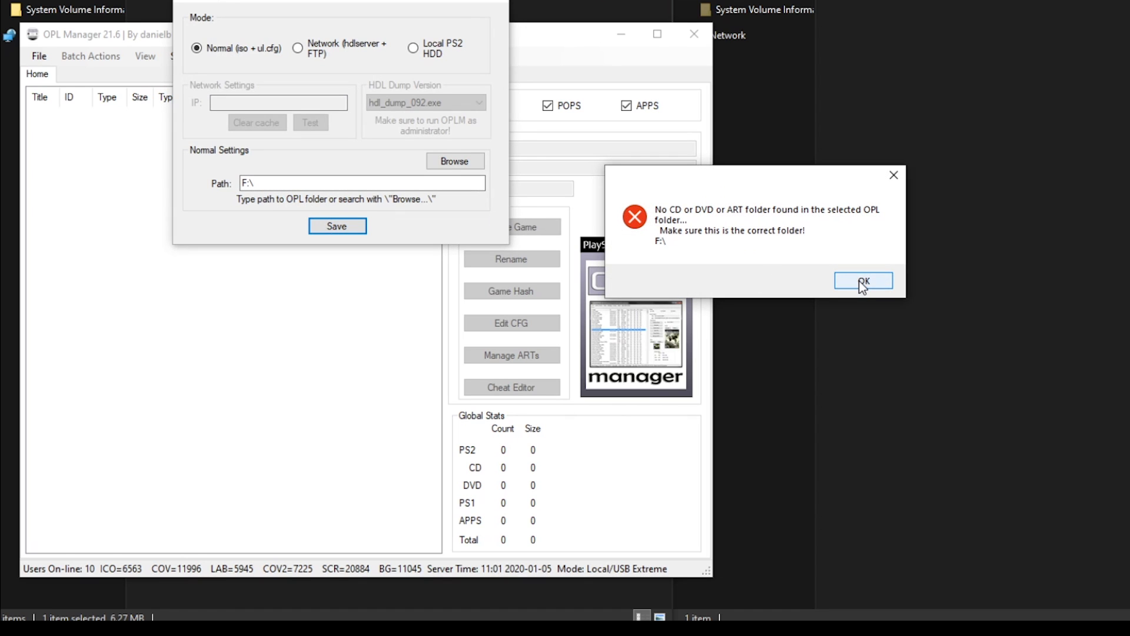
pyautogui.click(861, 280)
pyautogui.click(781, 265)
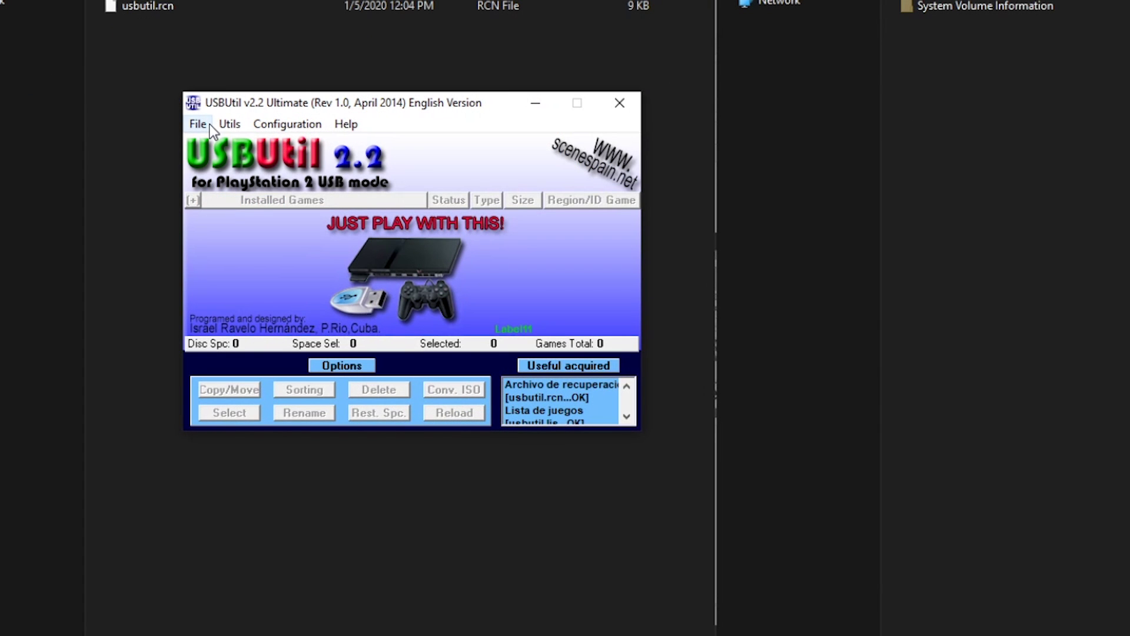
# Step: Create a game on F:\ from Test\Resident Evil 4 (USA).iso via Create GAME from ISO
pyautogui.click(203, 125)
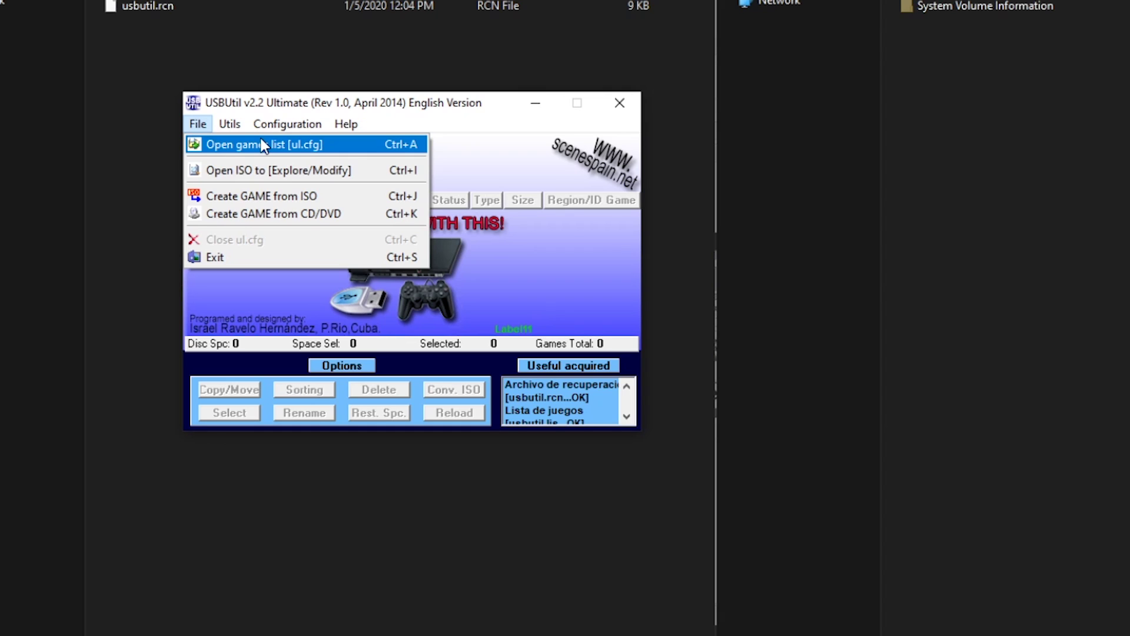
pyautogui.click(259, 196)
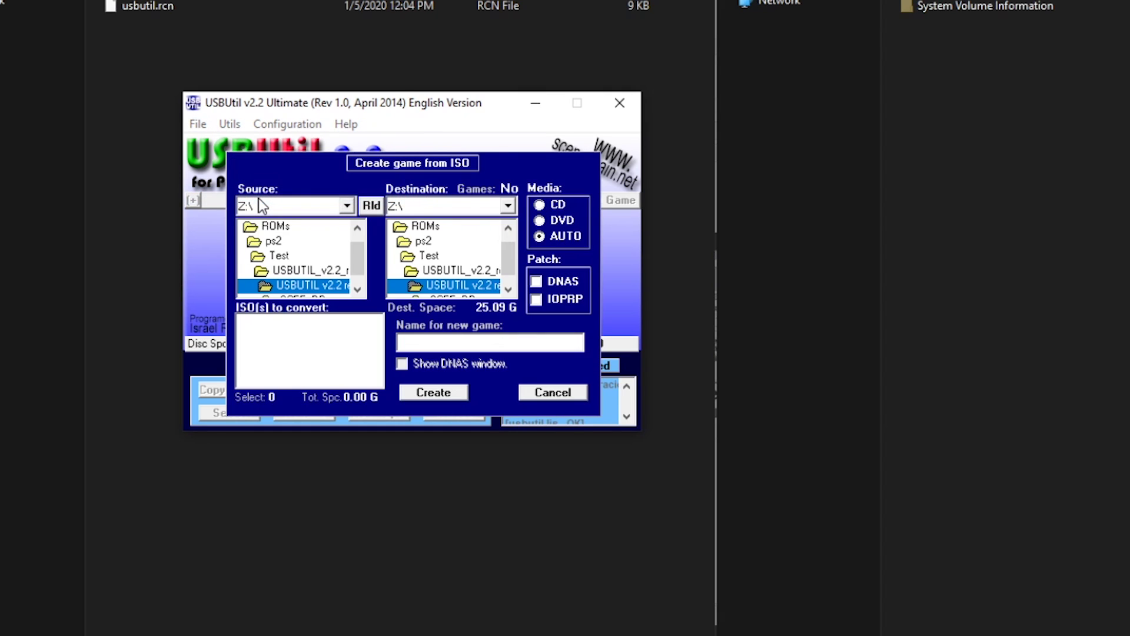
pyautogui.click(508, 205)
pyautogui.click(411, 255)
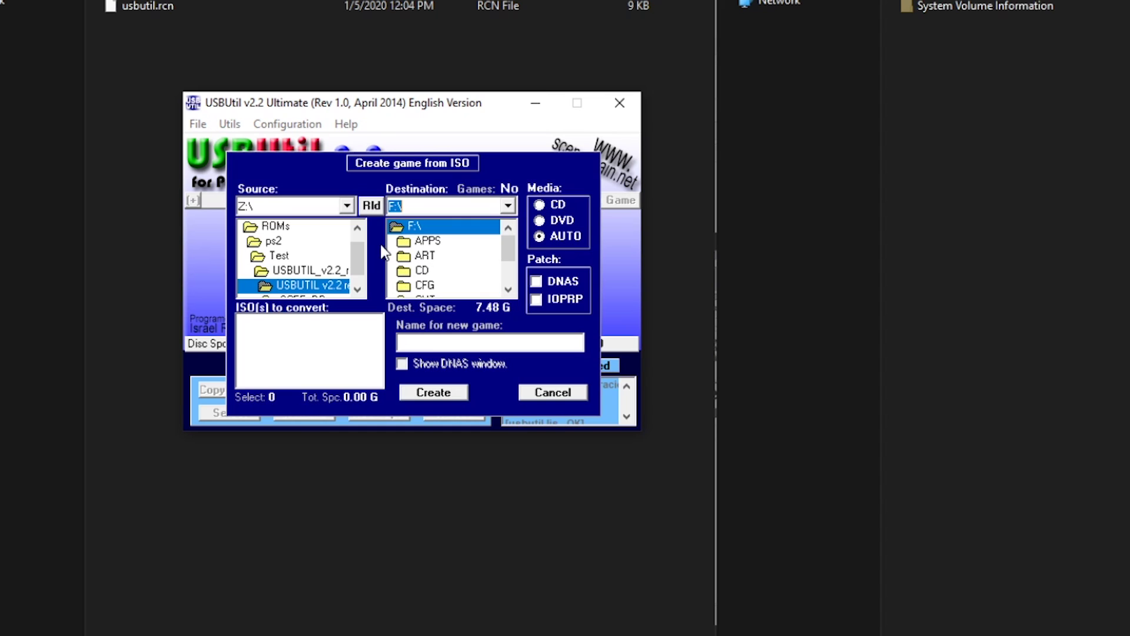
pyautogui.click(282, 256)
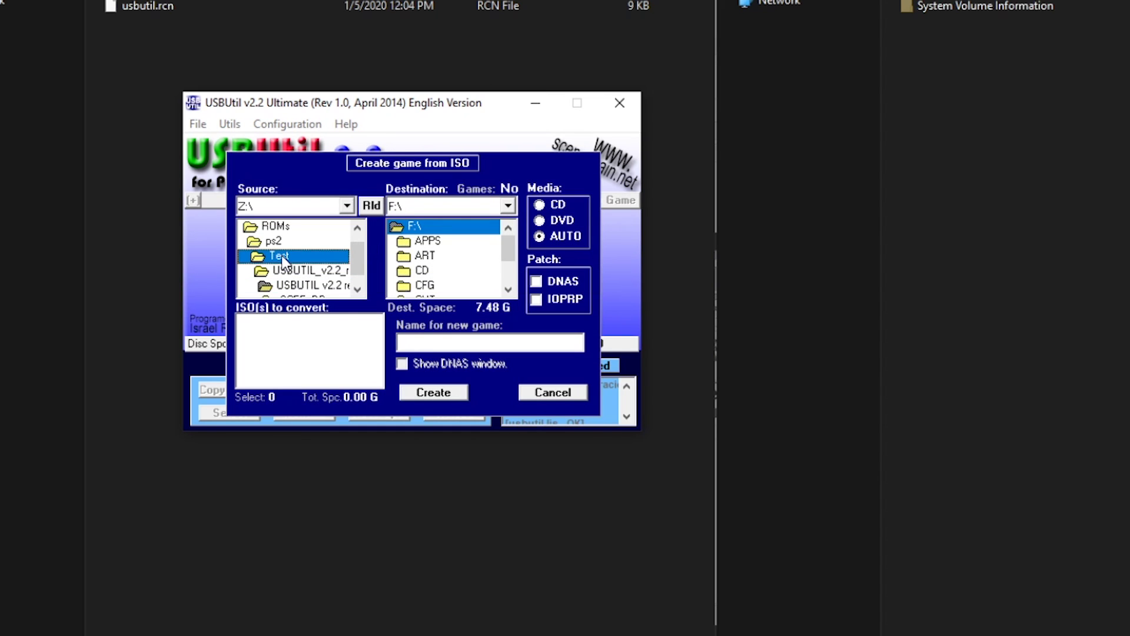
pyautogui.doubleClick(282, 256)
pyautogui.click(285, 322)
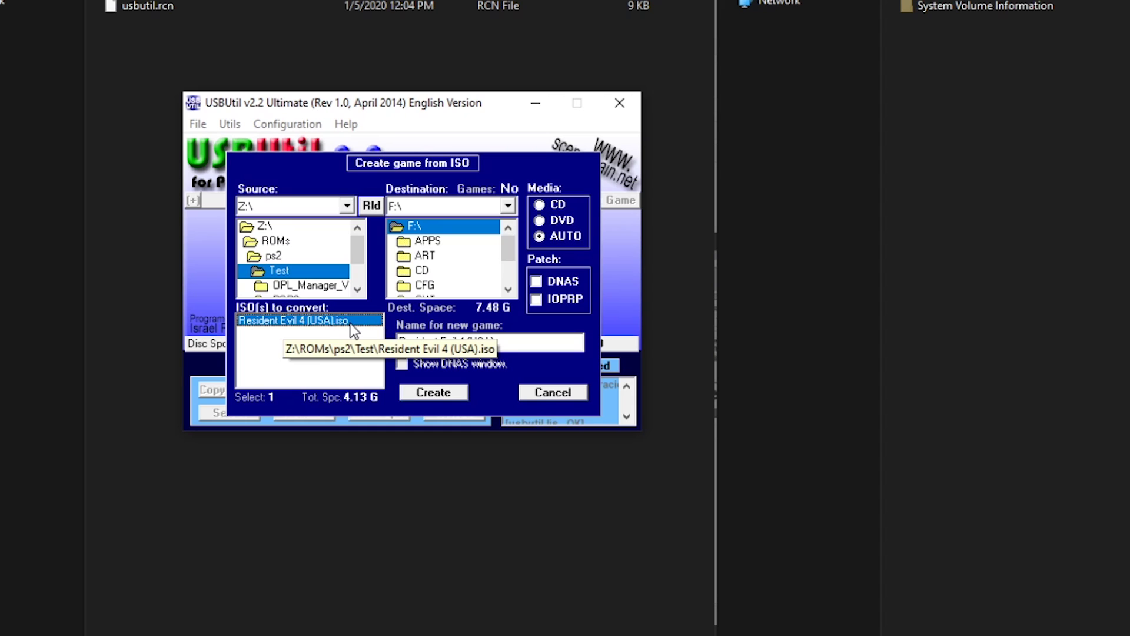
pyautogui.click(434, 393)
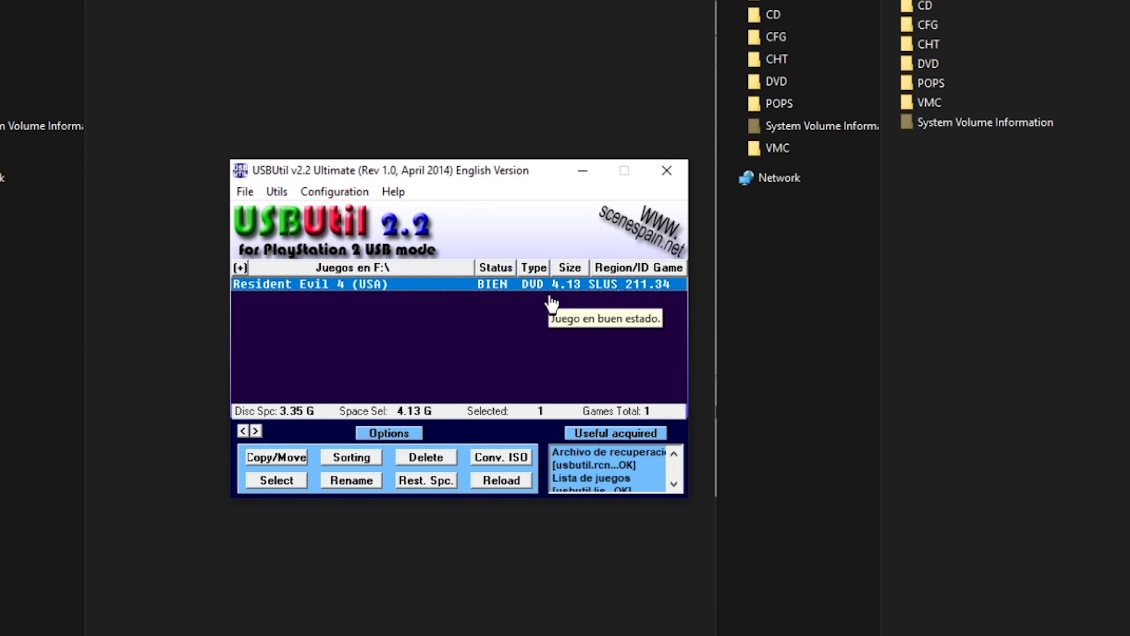
# Step: Open F:\DVD in Explorer to check the split Resident Evil 4 part files
pyautogui.click(251, 194)
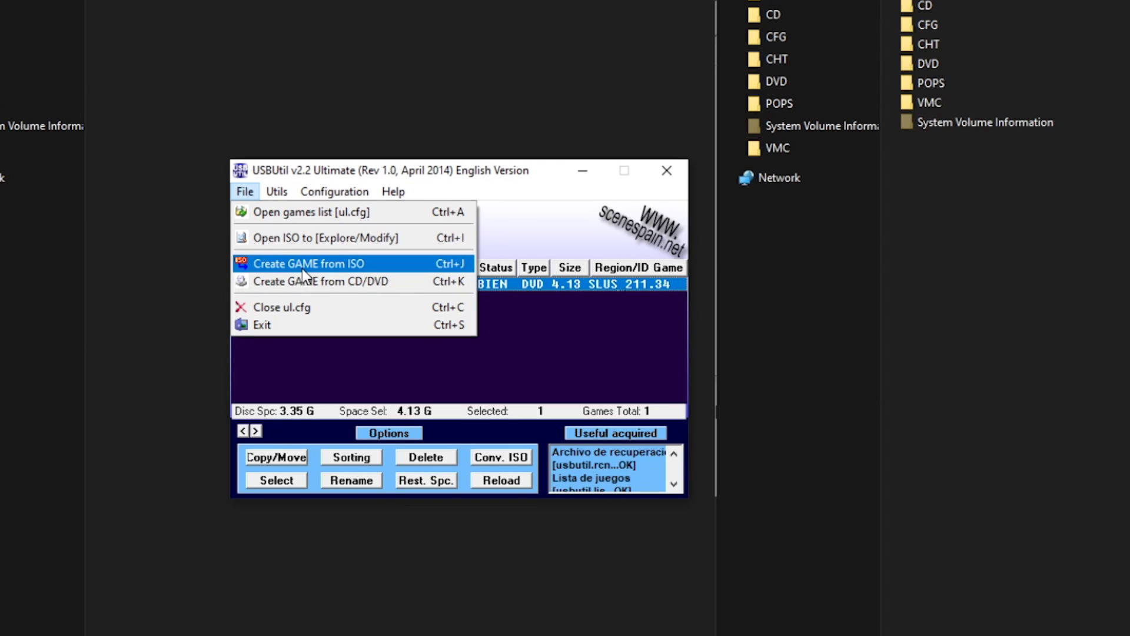
pyautogui.click(188, 269)
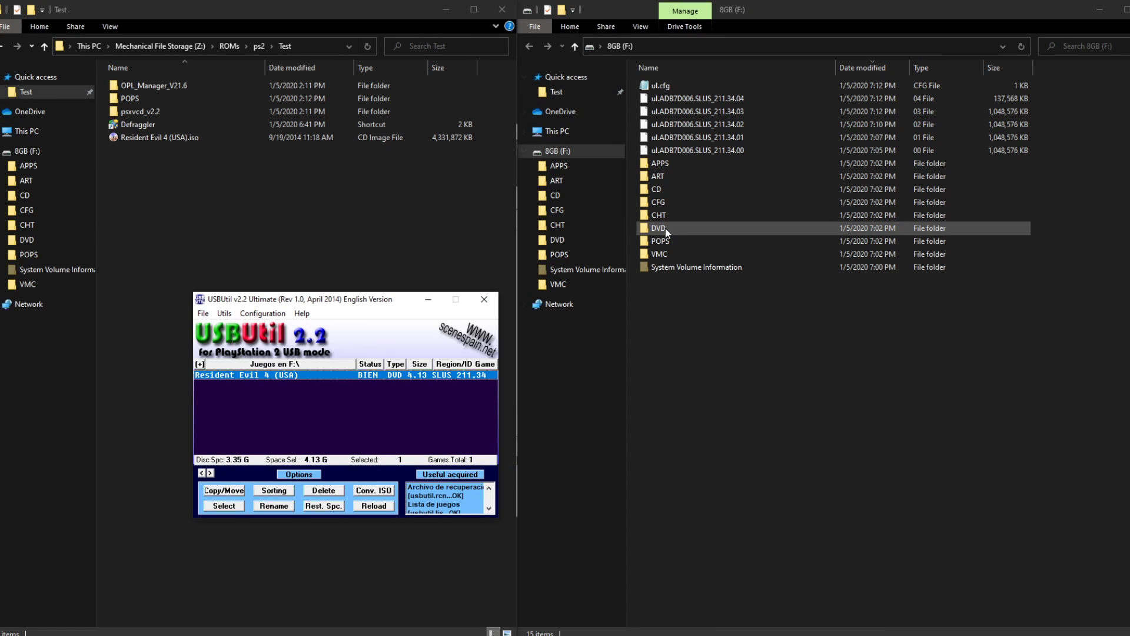
pyautogui.doubleClick(666, 228)
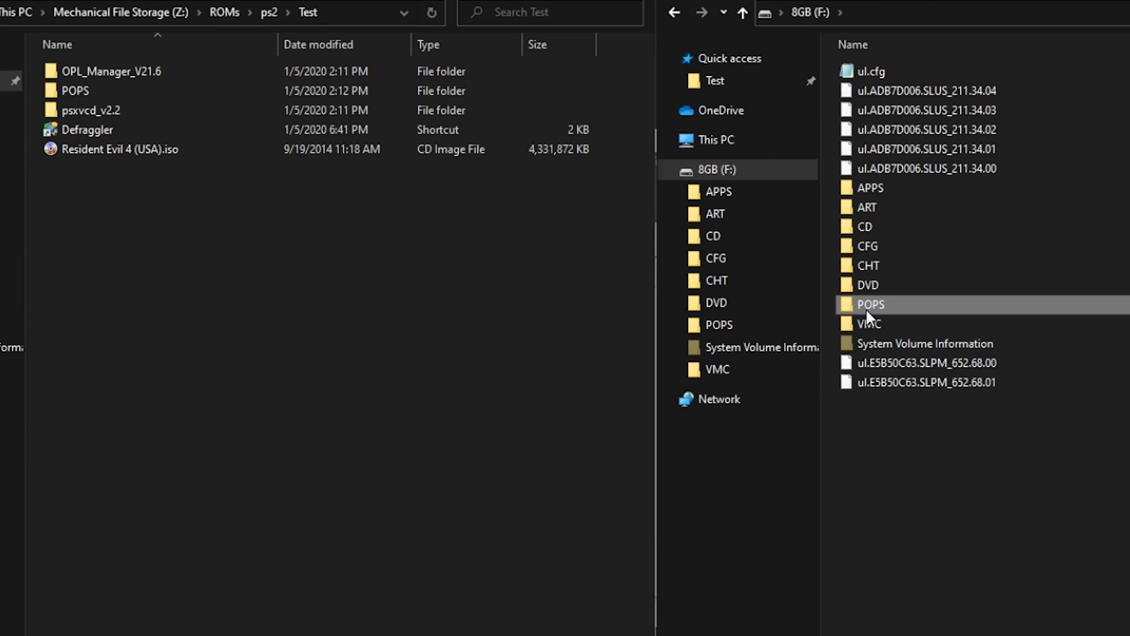
# Step: Copy the four Crash Bandicoot POPS files from Test\POPS into F:\POPS, then launch OPL Manager
pyautogui.doubleClick(866, 306)
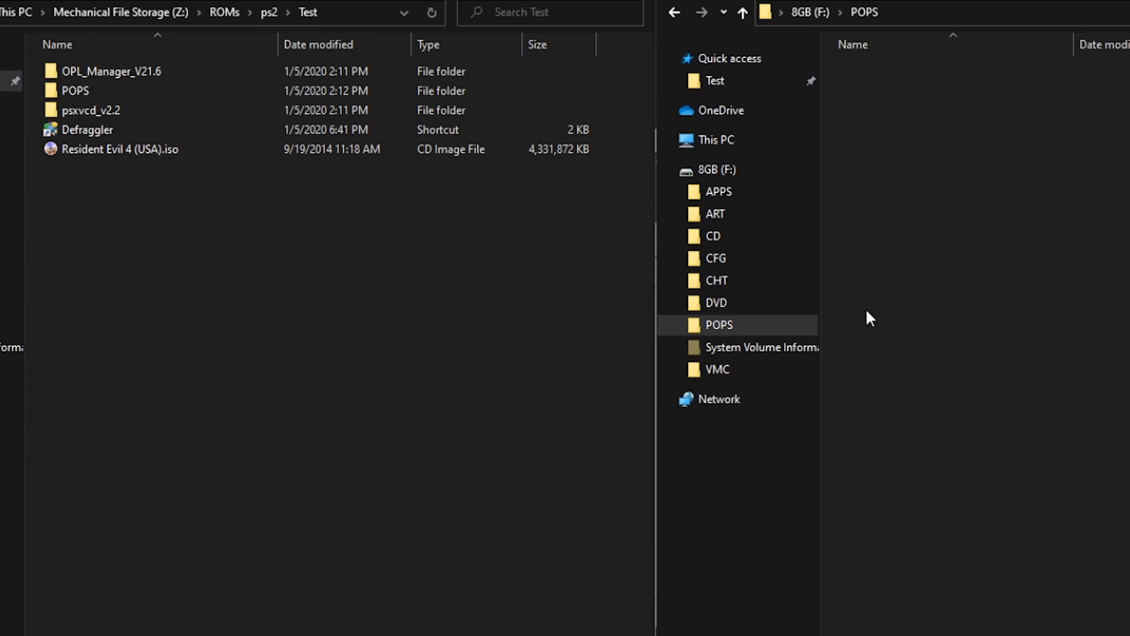
pyautogui.doubleClick(110, 91)
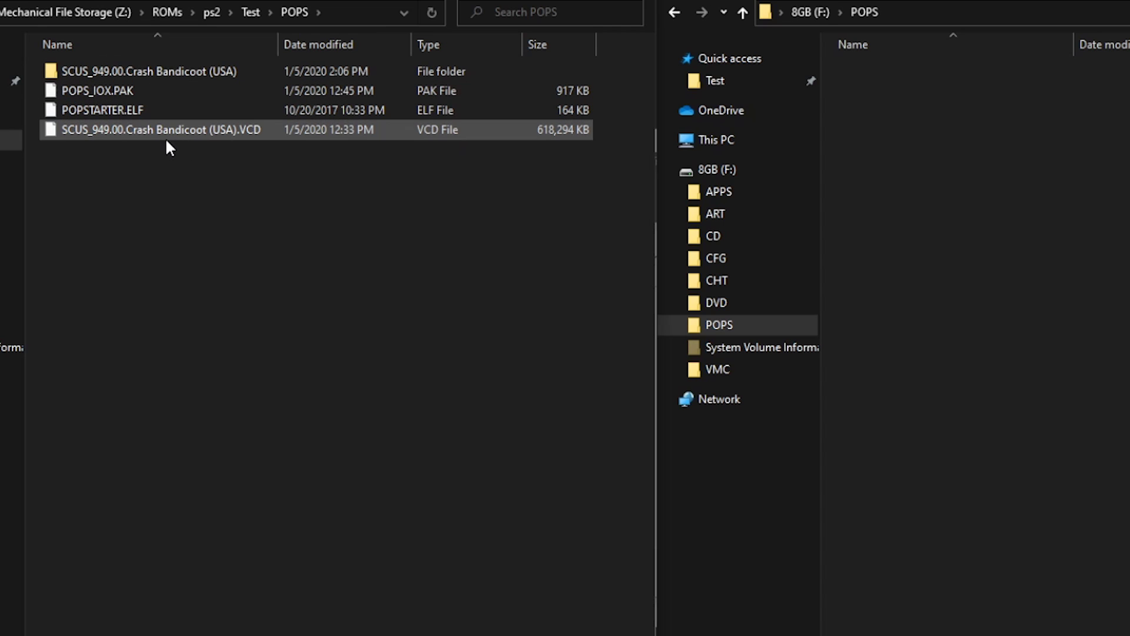
pyautogui.moveTo(205, 175); pyautogui.dragTo(92, 74)
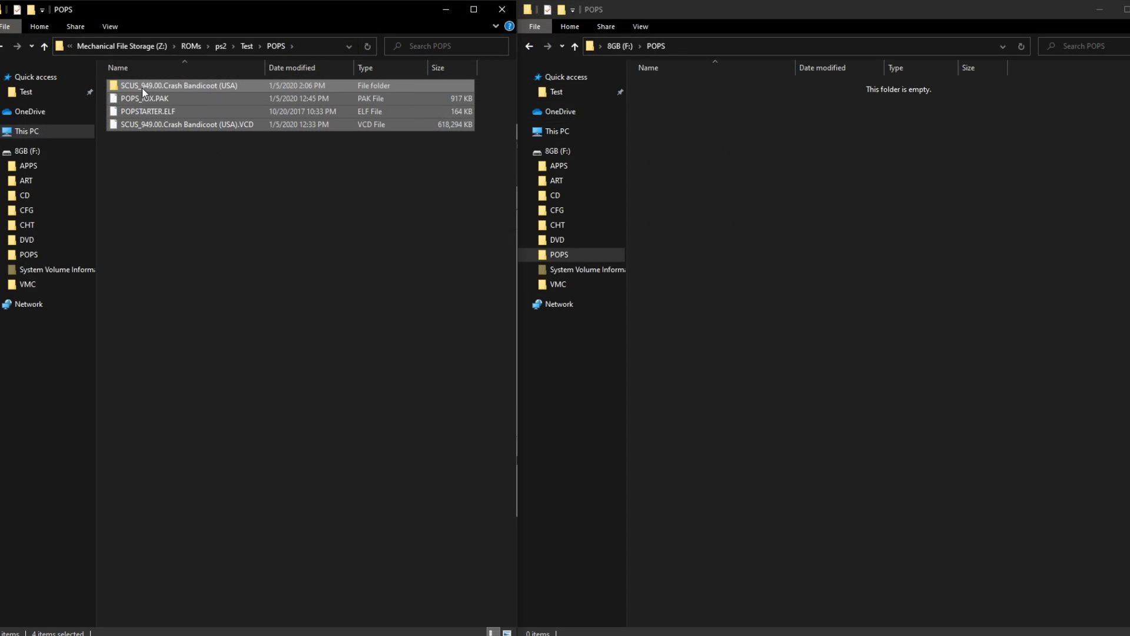
pyautogui.moveTo(158, 80); pyautogui.dragTo(805, 176)
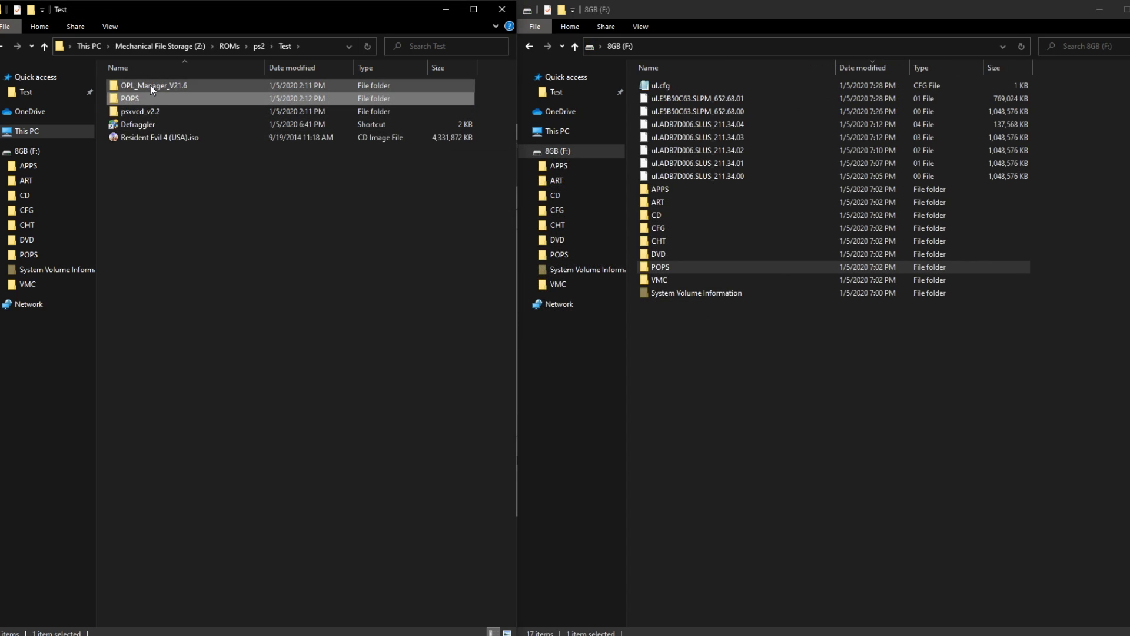
pyautogui.doubleClick(151, 86)
pyautogui.doubleClick(151, 123)
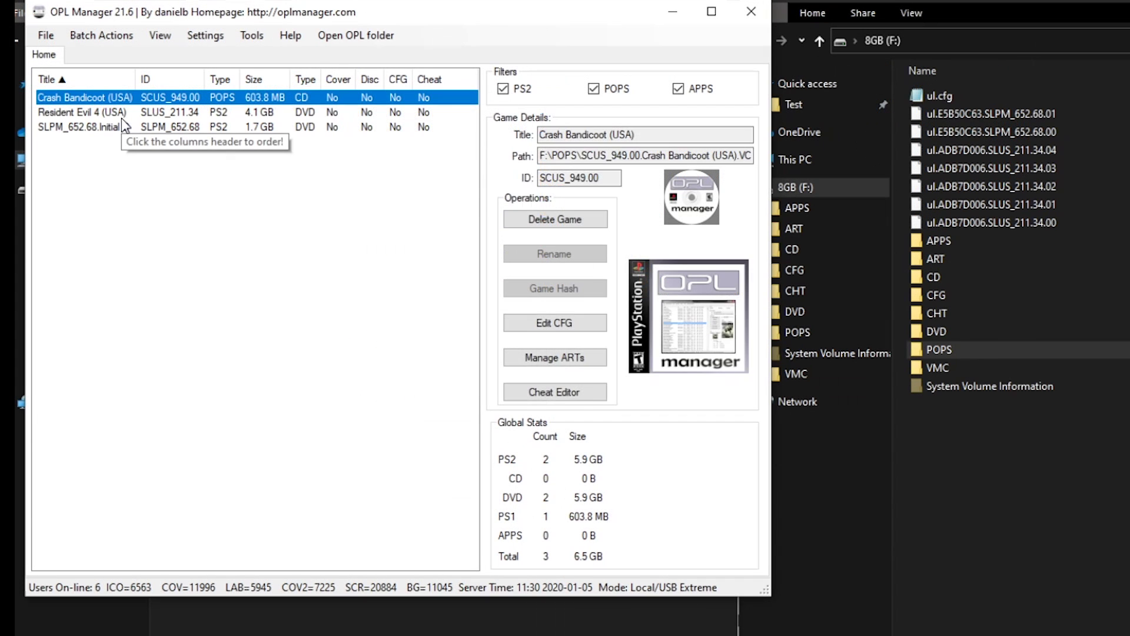
# Step: Batch-download cover, back cover, disc and spine art for all three games
pyautogui.click(121, 116)
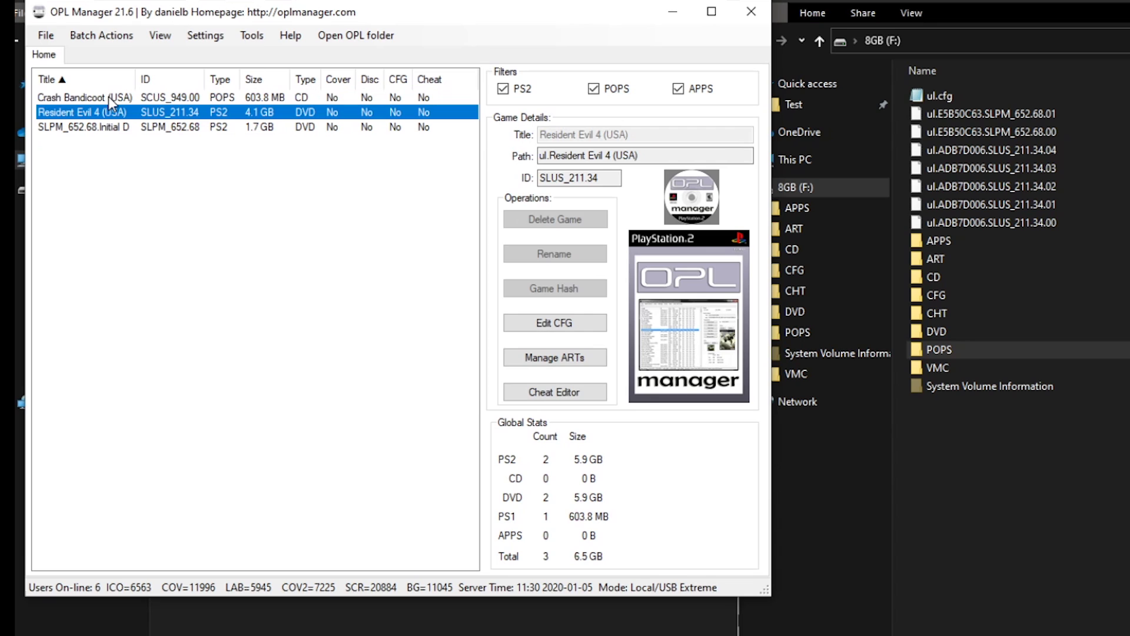
pyautogui.click(105, 97)
pyautogui.click(128, 38)
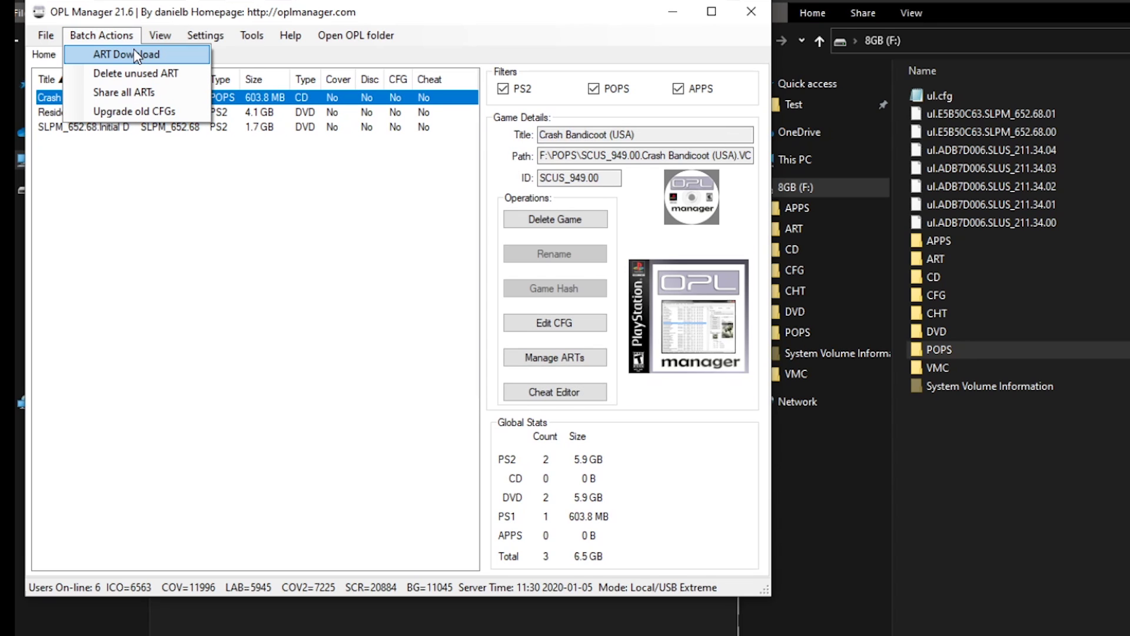
pyautogui.click(132, 55)
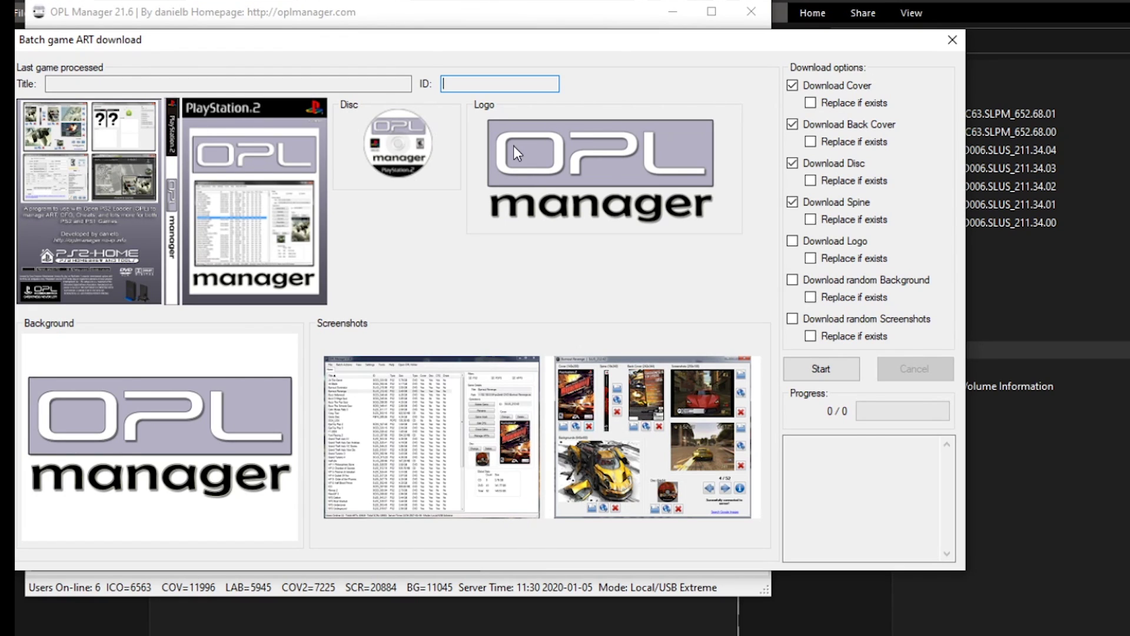
pyautogui.click(795, 373)
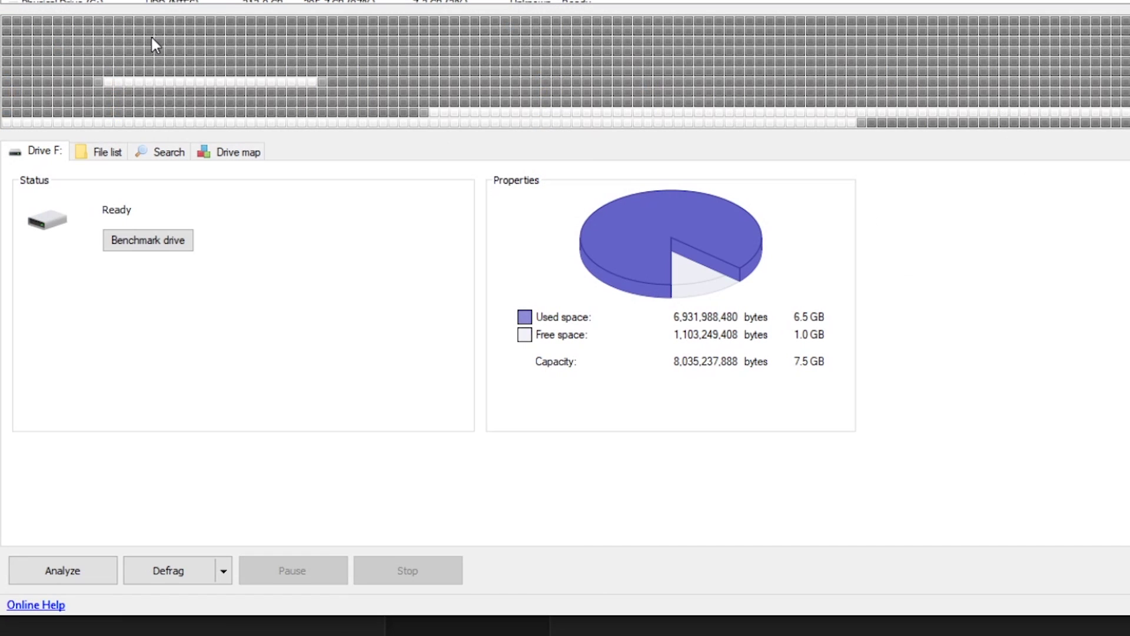
# Step: Analyse drive F: and tick the fragmented file ul.E5B50C63.SLPM_652.68.00 for defragmenting
pyautogui.click(67, 577)
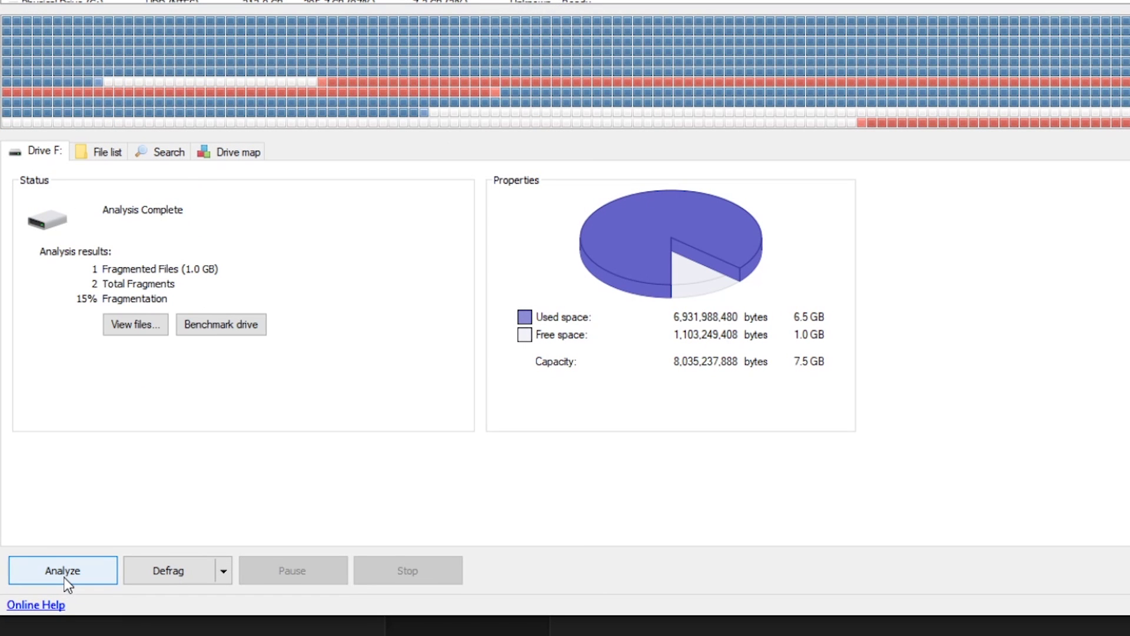
pyautogui.click(109, 156)
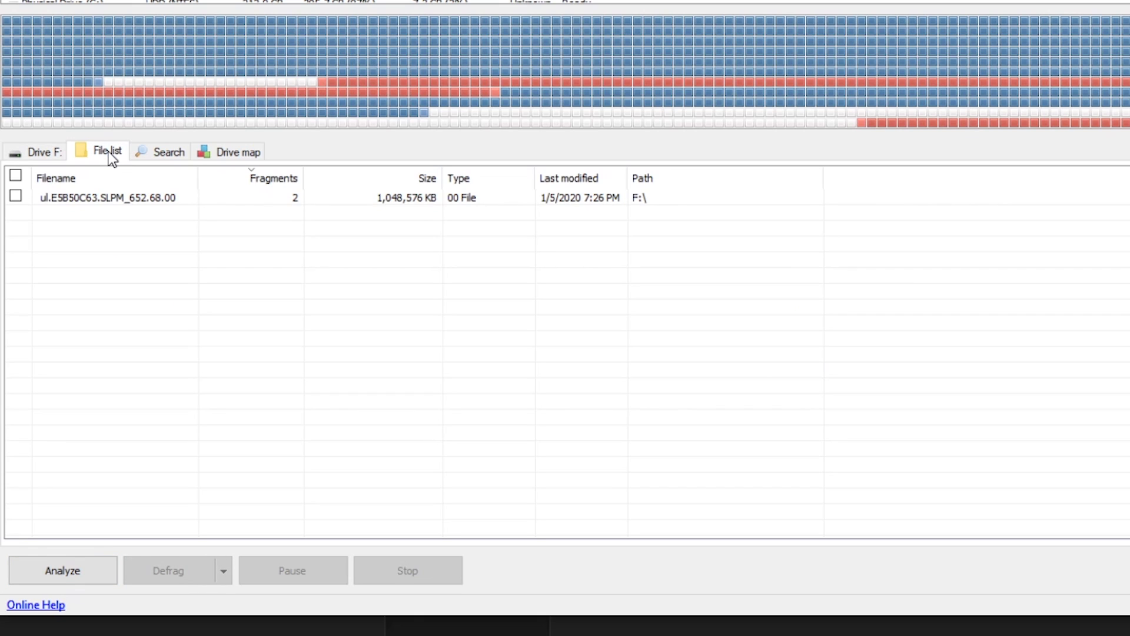
pyautogui.click(88, 200)
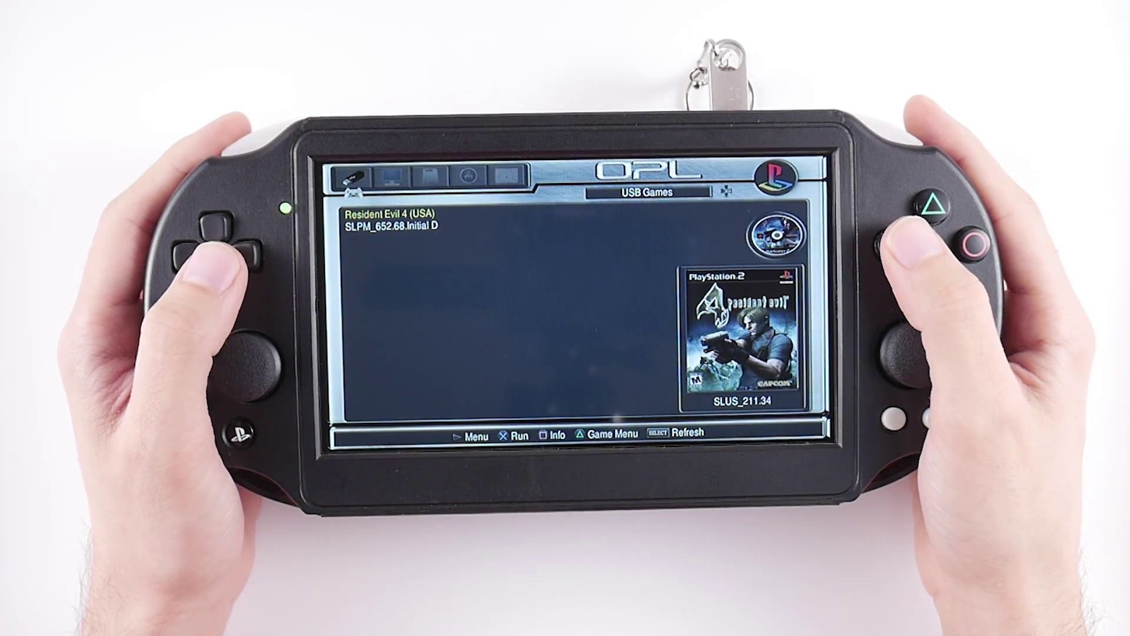
# Step: Browse the USB and PS1 game lists, then launch Resident Evil 4
pyautogui.press('Down')
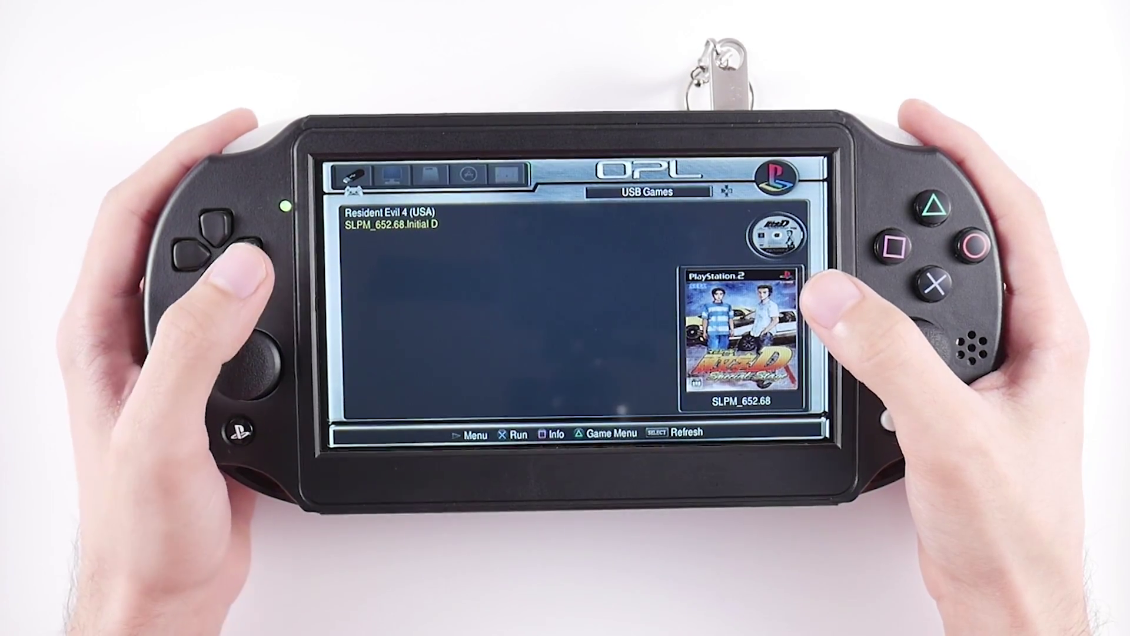
pyautogui.press('Left')
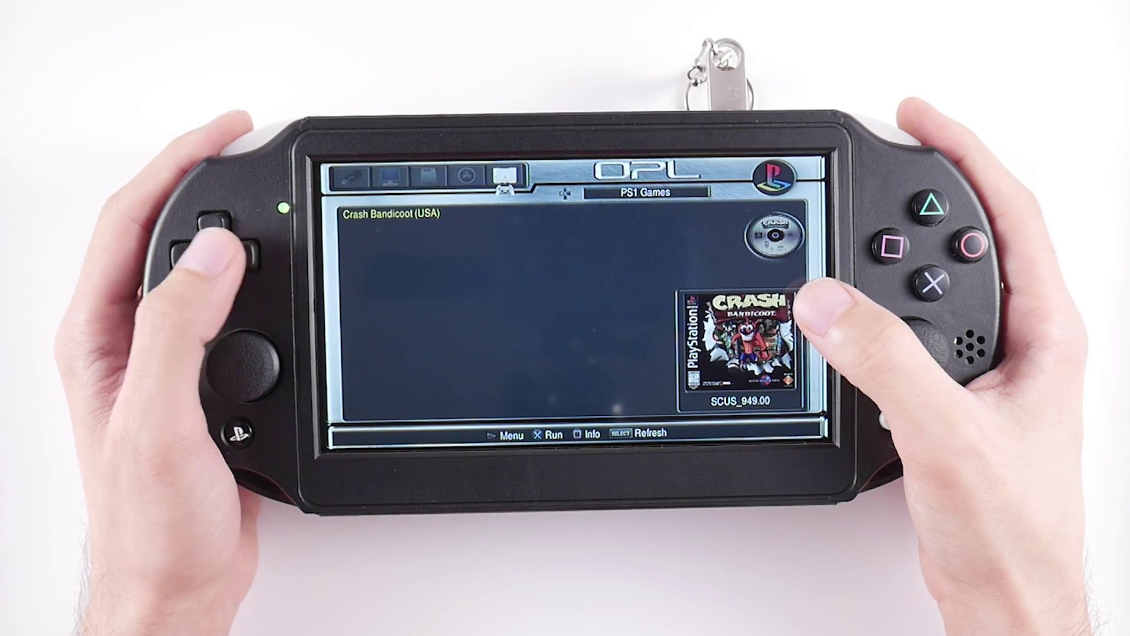
pyautogui.press('Right')
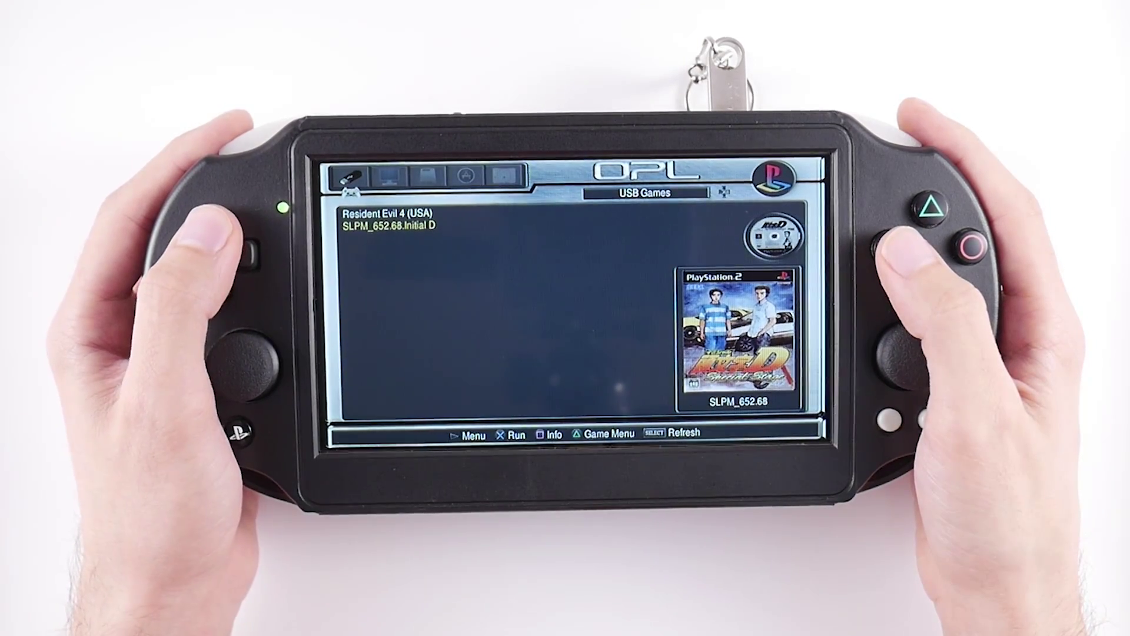
pyautogui.press('Up')
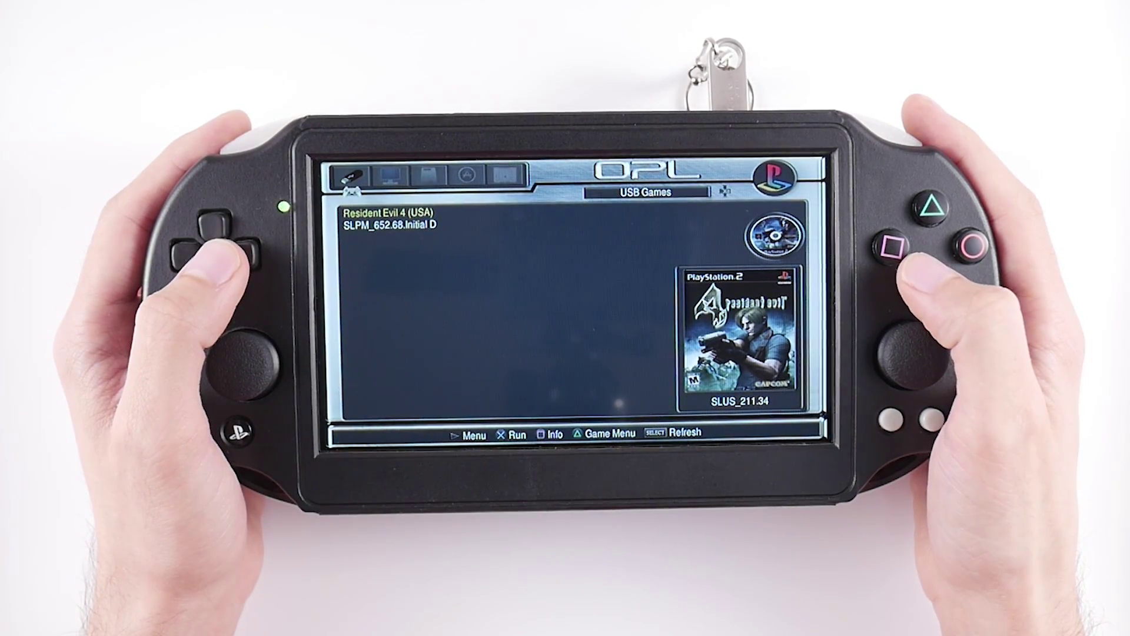
pyautogui.press('Return')
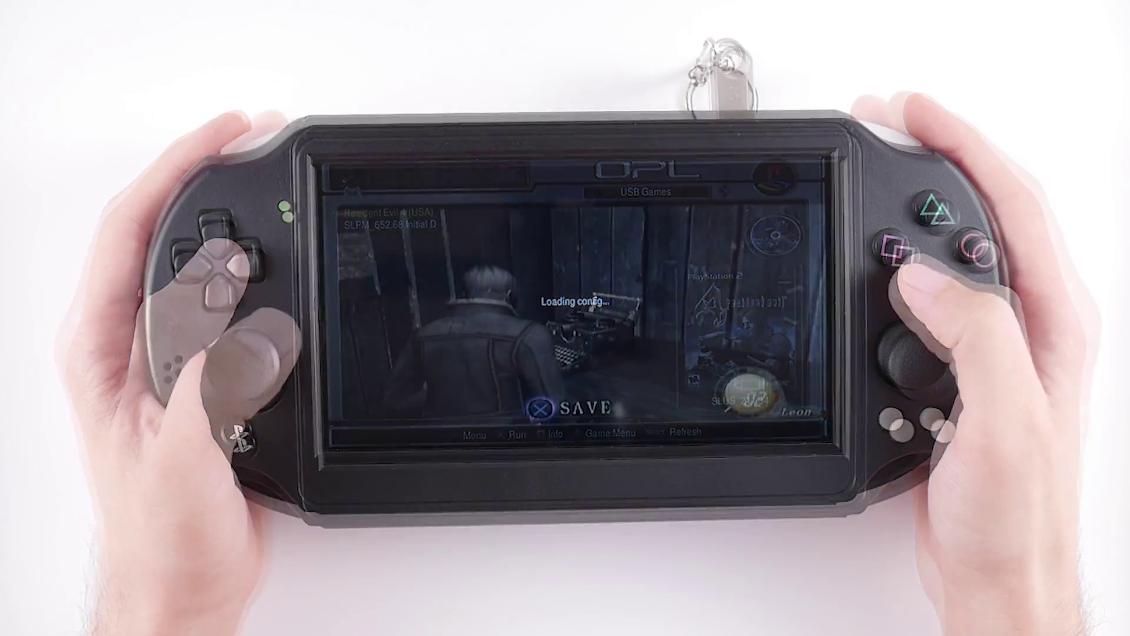